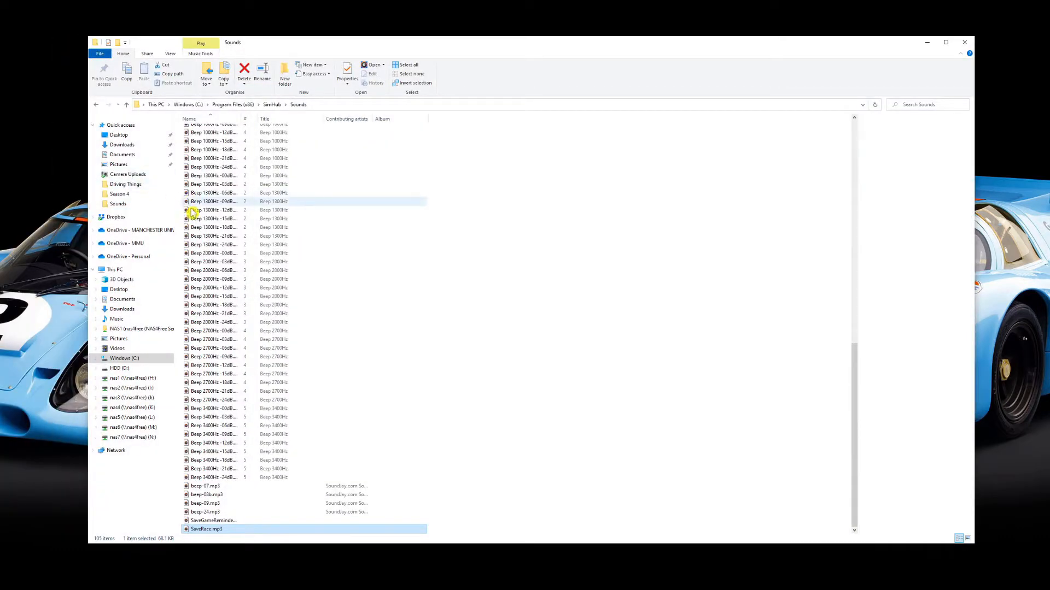
Open the Sounds folder inside SimHub under Program Files (x86) on the C: drive.
{"action": "left_click", "coordinate": [137, 360]}
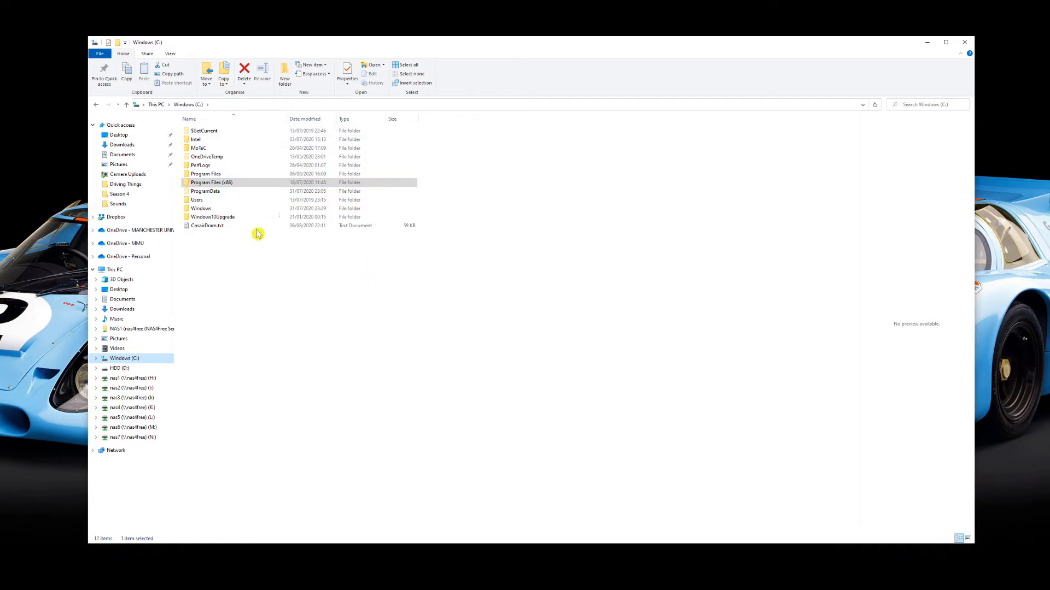
{"action": "double_click", "coordinate": [243, 184]}
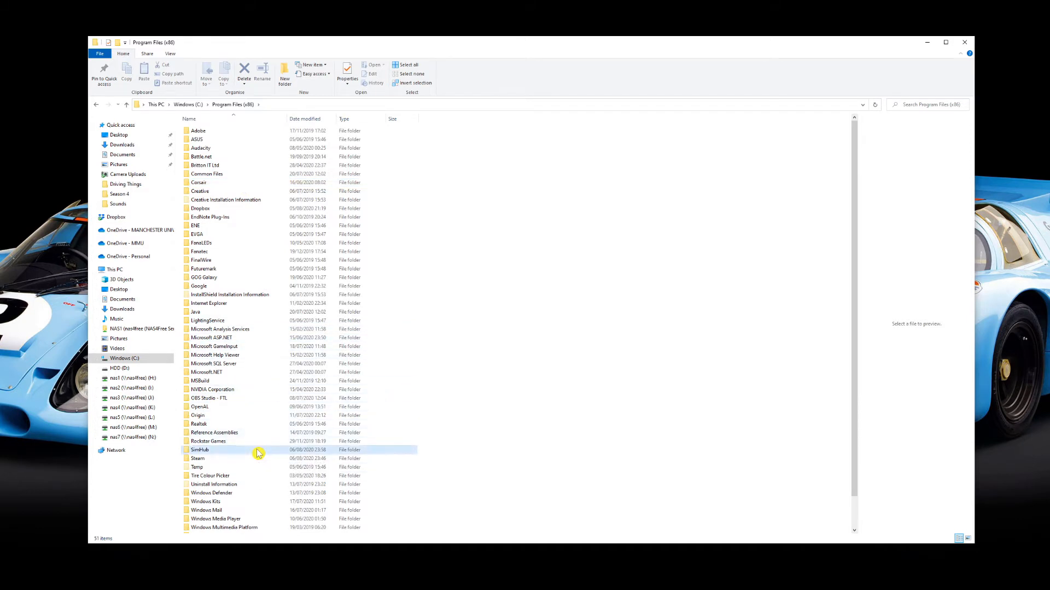
{"action": "double_click", "coordinate": [200, 450]}
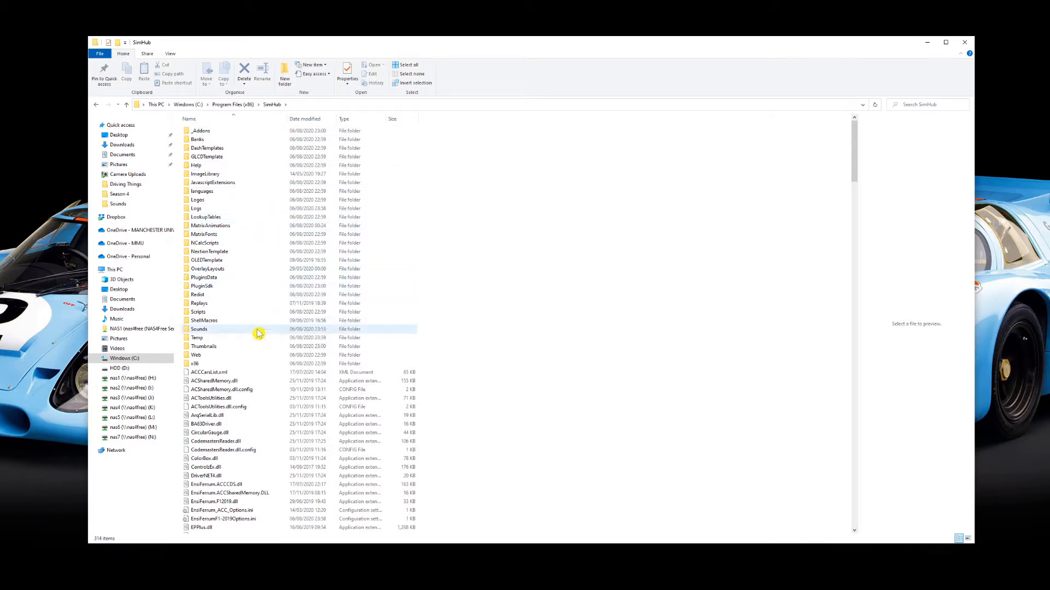
{"action": "double_click", "coordinate": [249, 331]}
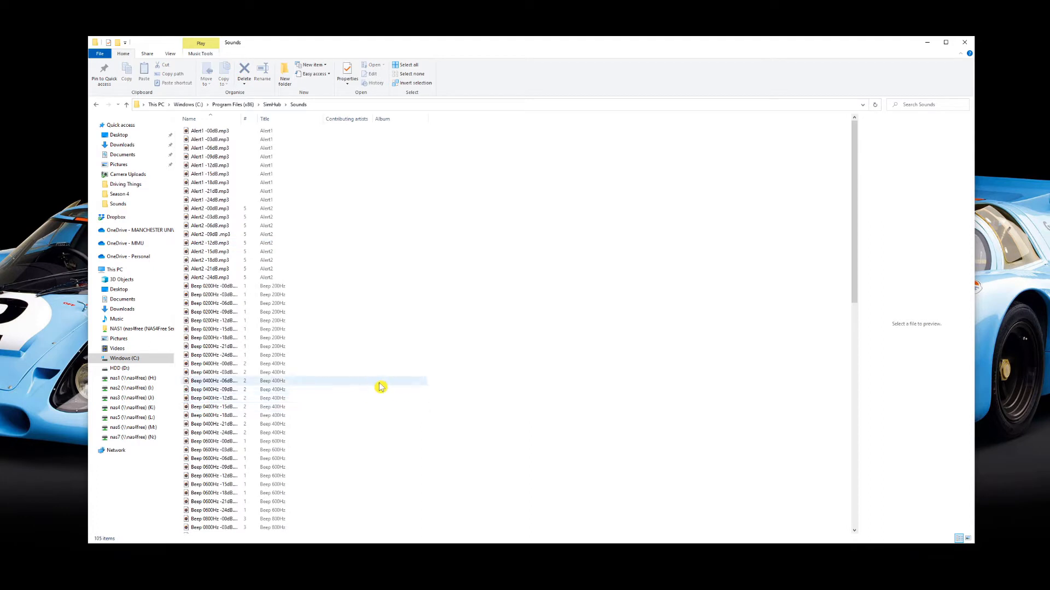
Play the SaveRace.mp3 and SaveGameReminder sound files to hear them, and minimise the folder window.
{"action": "scroll", "coordinate": [411, 399], "scroll_direction": "down", "scroll_amount": 19}
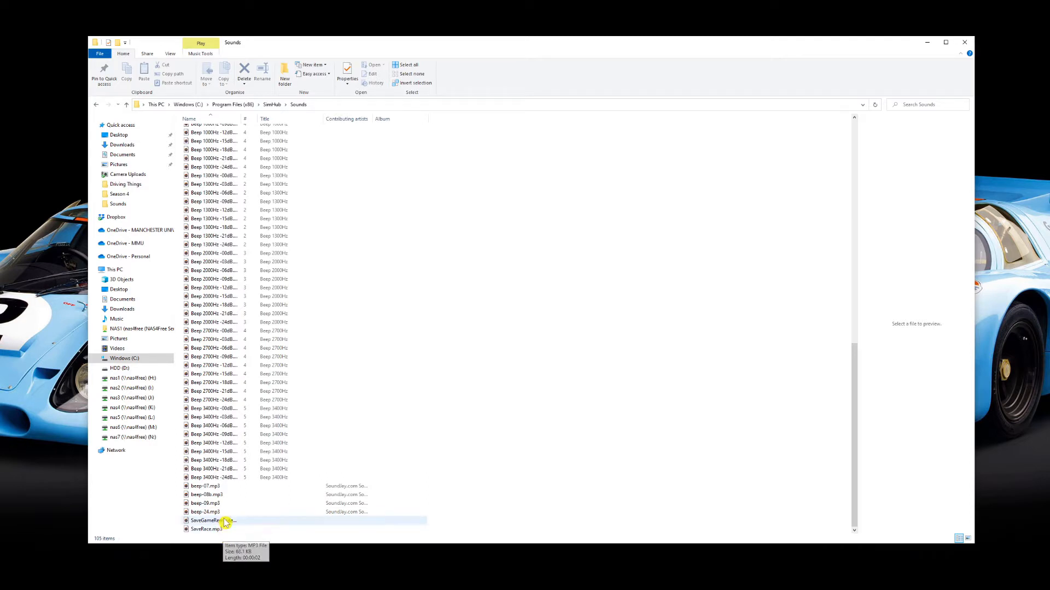
{"action": "double_click", "coordinate": [215, 531]}
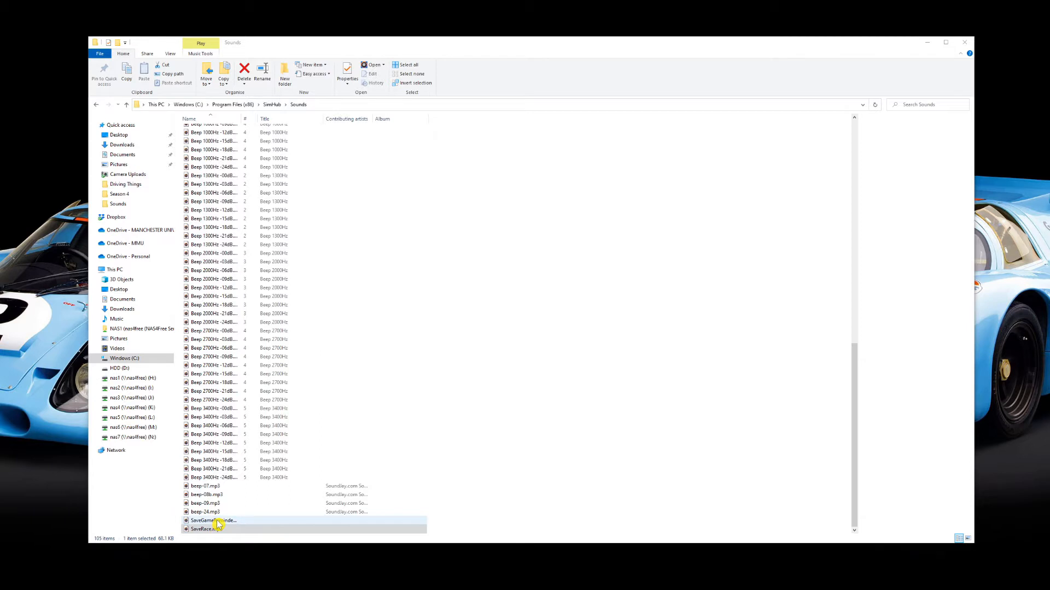
{"action": "left_click", "coordinate": [217, 522]}
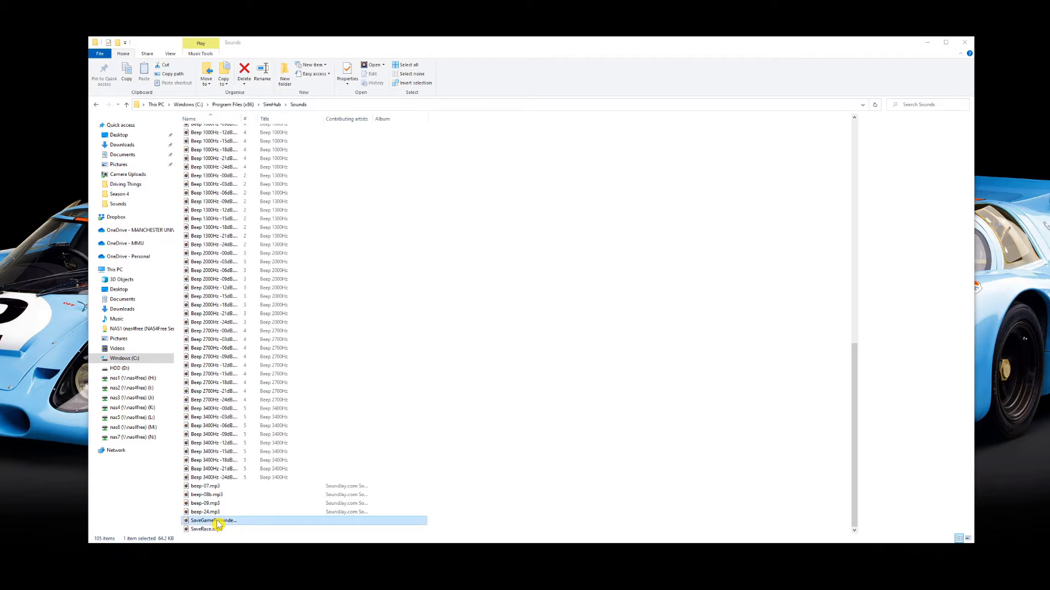
{"action": "double_click", "coordinate": [217, 523]}
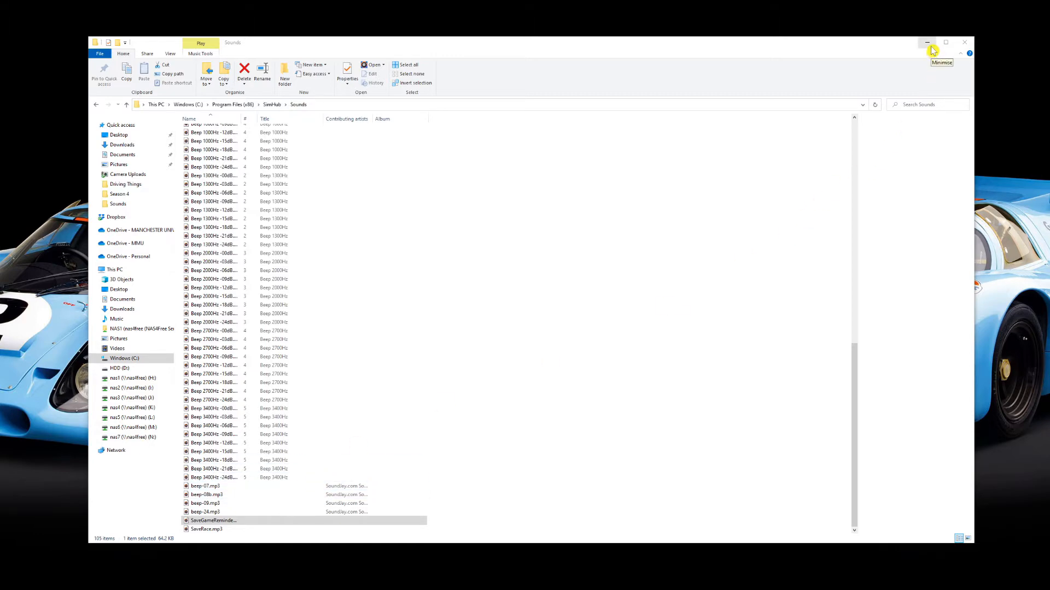
{"action": "left_click", "coordinate": [932, 49]}
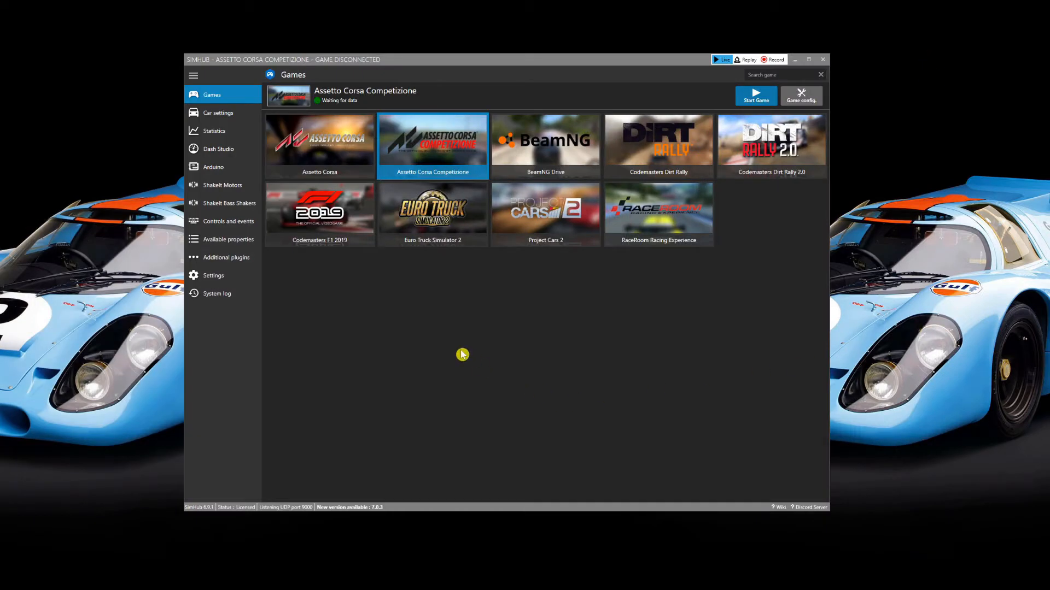
Add a SimHub event mapping from the DataCorePlugin source PitEnter to the AudioControlPlugin target Play_SaveRace.
{"action": "left_click", "coordinate": [234, 221]}
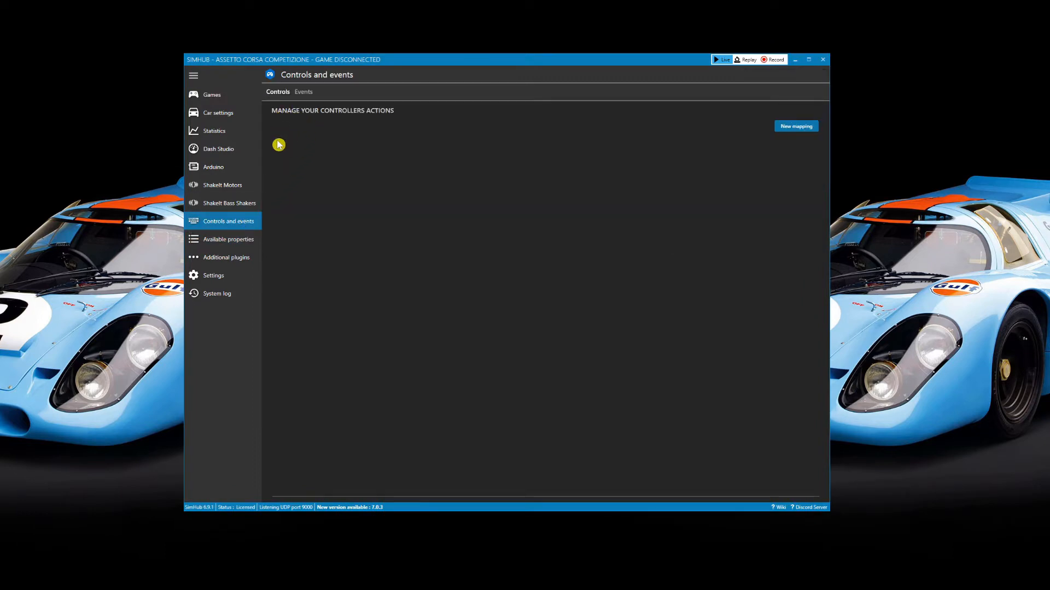
{"action": "left_click", "coordinate": [303, 92]}
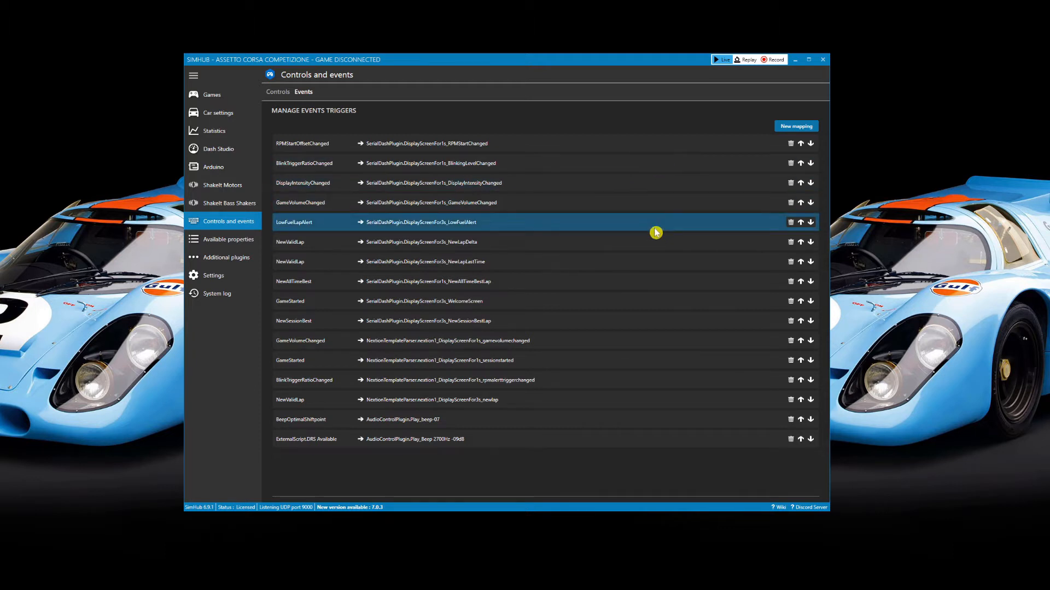
{"action": "left_click", "coordinate": [801, 127]}
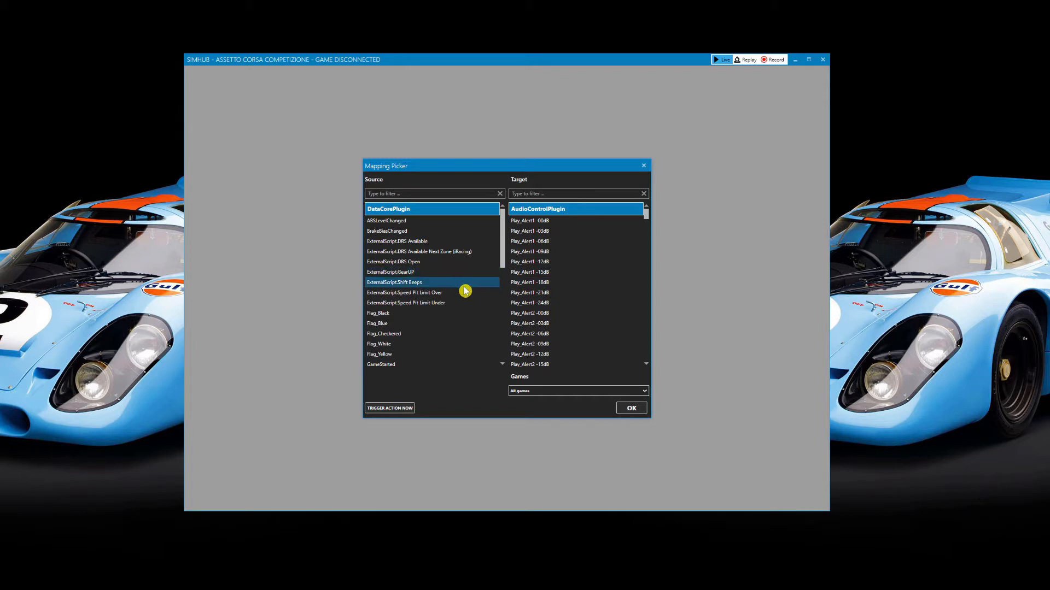
{"action": "scroll", "coordinate": [464, 290], "scroll_direction": "down", "scroll_amount": 5}
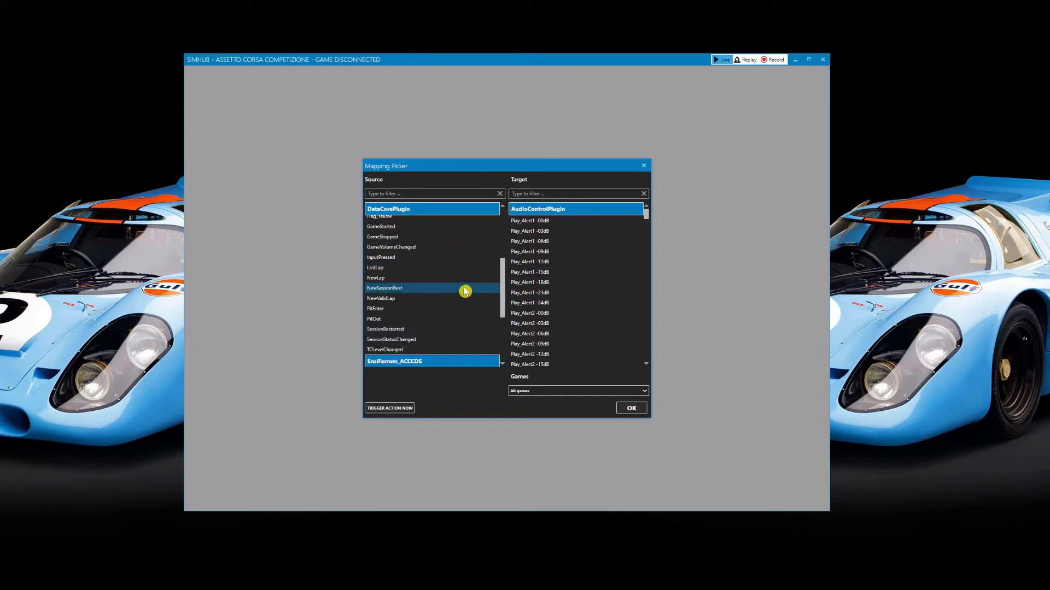
{"action": "left_click", "coordinate": [408, 312]}
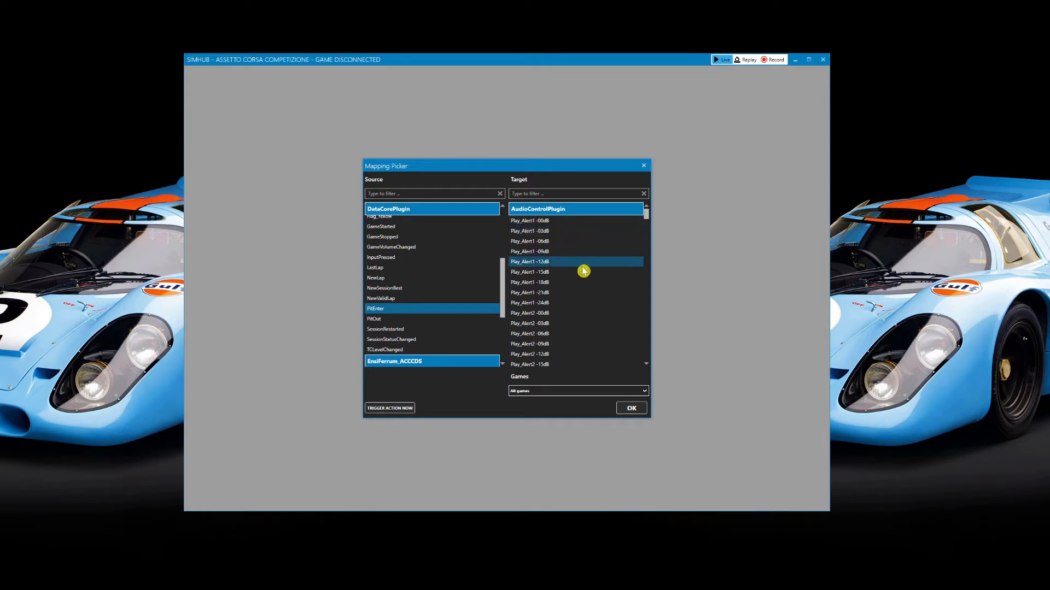
{"action": "scroll", "coordinate": [584, 271], "scroll_direction": "down", "scroll_amount": 6}
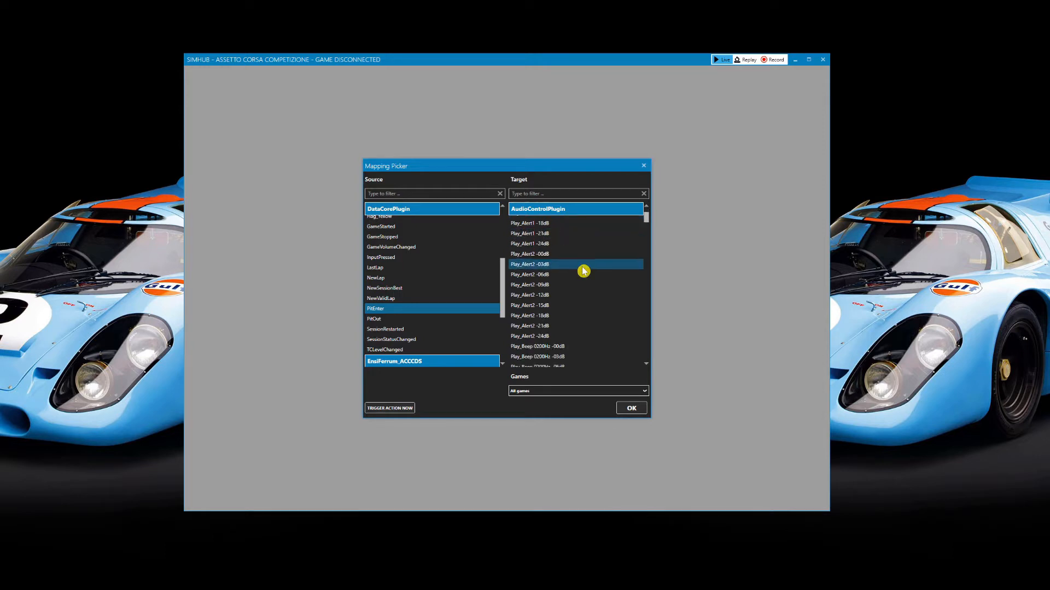
{"action": "scroll", "coordinate": [583, 271], "scroll_direction": "down", "scroll_amount": 13}
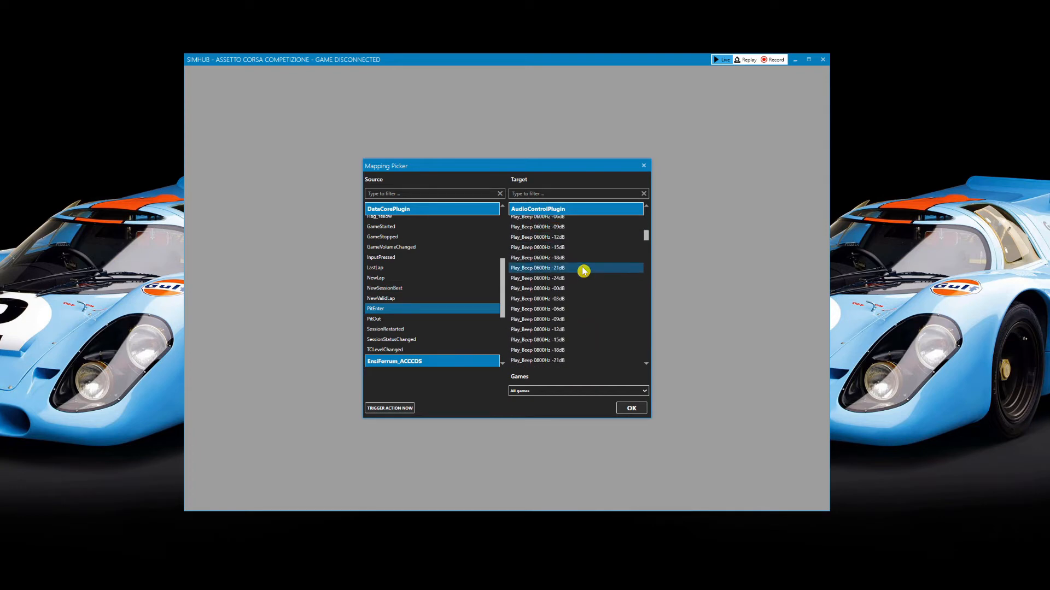
{"action": "scroll", "coordinate": [592, 276], "scroll_direction": "down", "scroll_amount": 18}
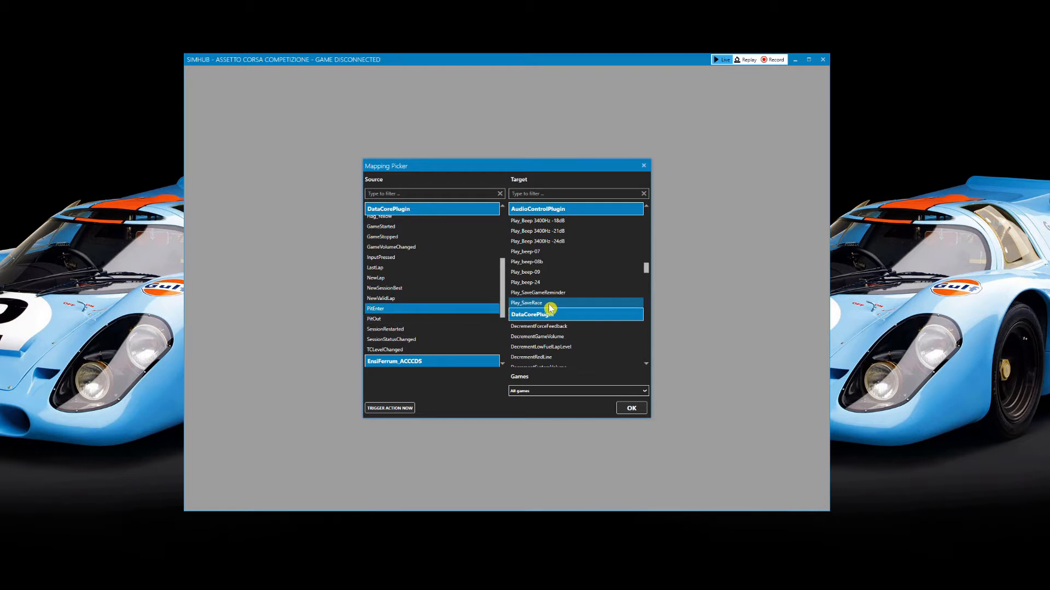
{"action": "left_click", "coordinate": [631, 409]}
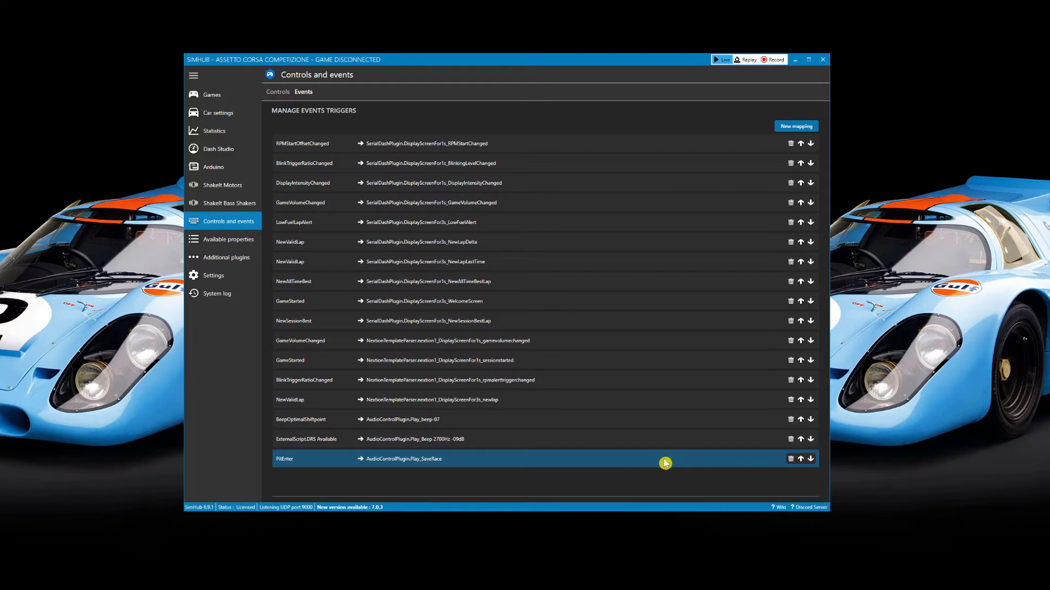
Restrict the PitEnter to Play_SaveRace mapping to Assetto Corsa Competizione only.
{"action": "double_click", "coordinate": [537, 460]}
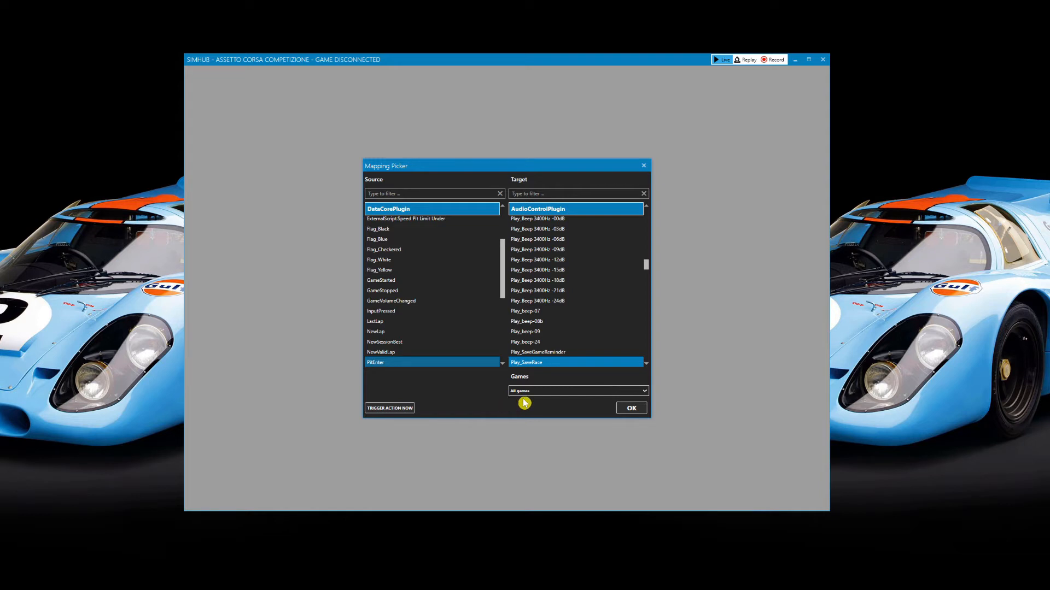
{"action": "left_click", "coordinate": [645, 392]}
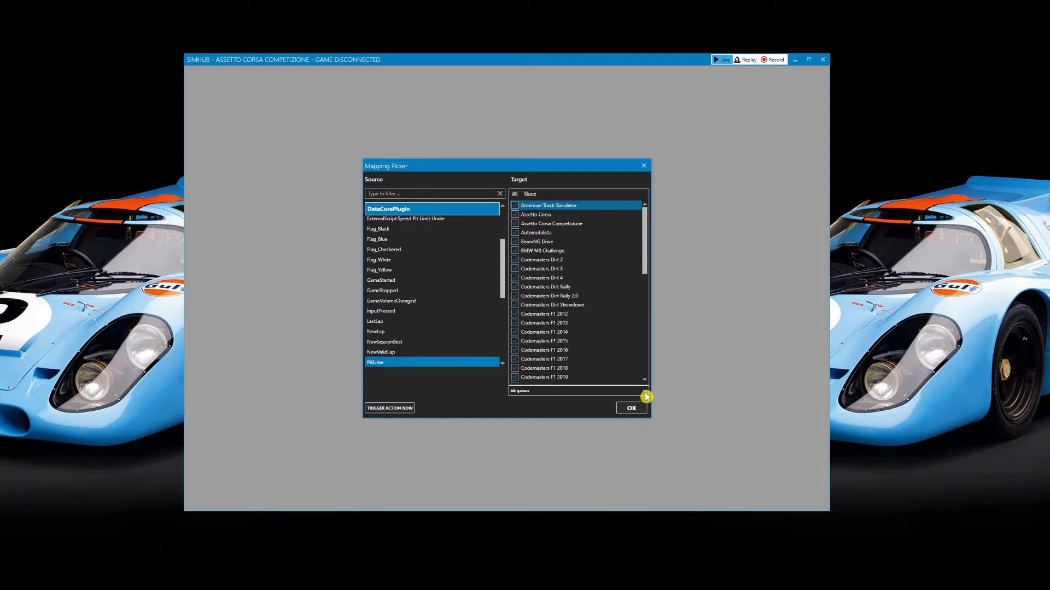
{"action": "scroll", "coordinate": [607, 273], "scroll_direction": "down", "scroll_amount": 10}
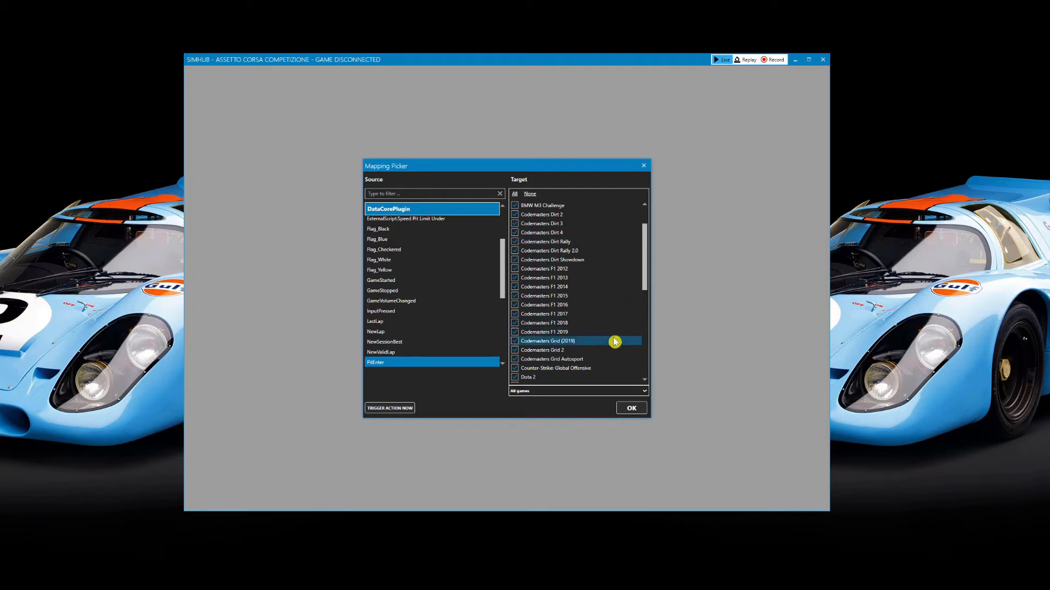
{"action": "scroll", "coordinate": [611, 341], "scroll_direction": "up", "scroll_amount": 10}
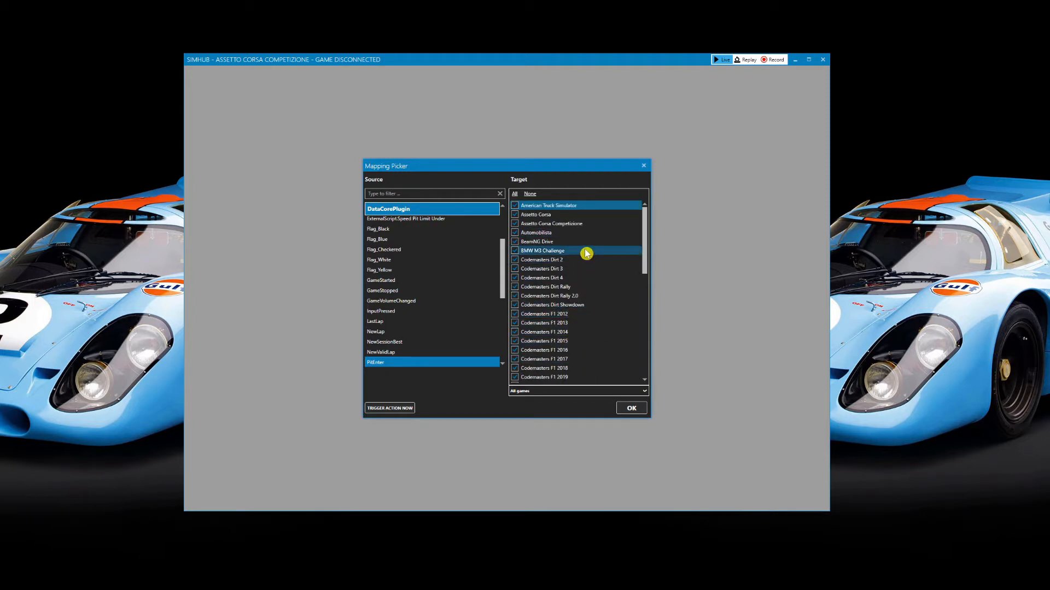
{"action": "left_click", "coordinate": [530, 194]}
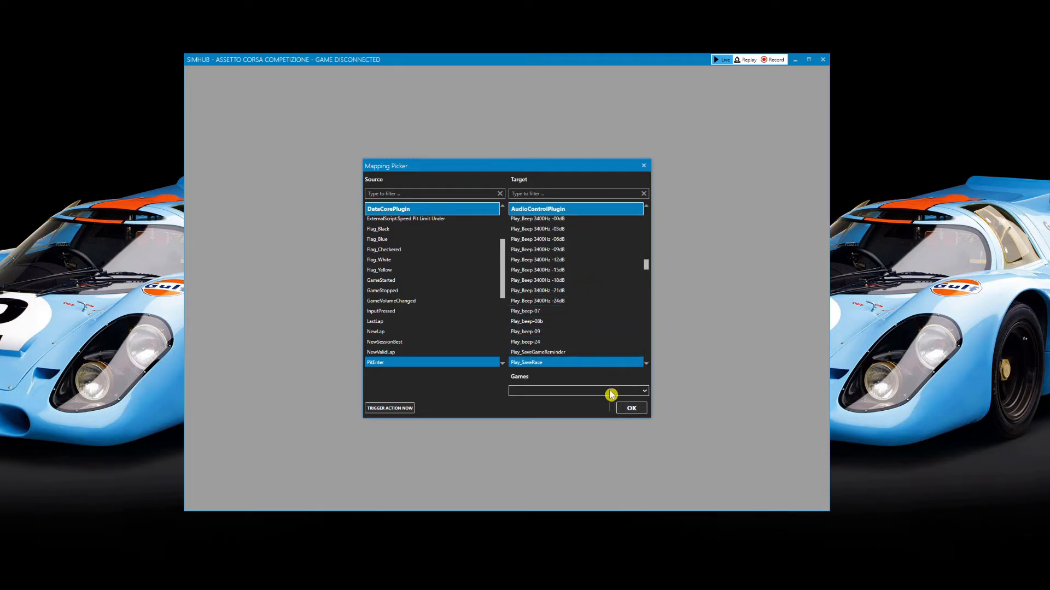
{"action": "left_click", "coordinate": [644, 395]}
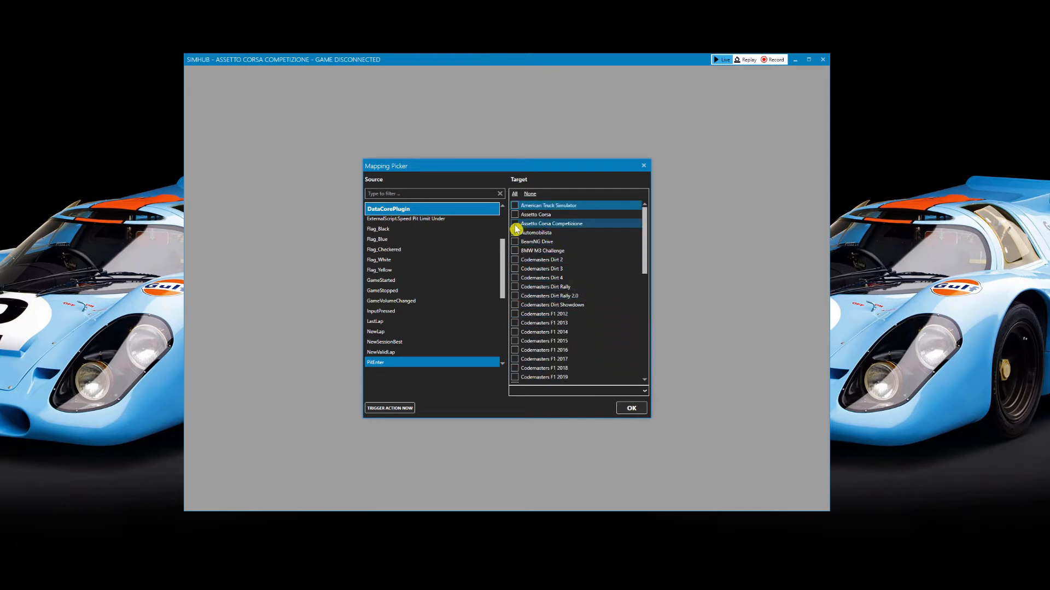
{"action": "left_click", "coordinate": [516, 225]}
{"action": "scroll", "coordinate": [593, 335], "scroll_direction": "down", "scroll_amount": 2}
{"action": "left_click", "coordinate": [577, 412]}
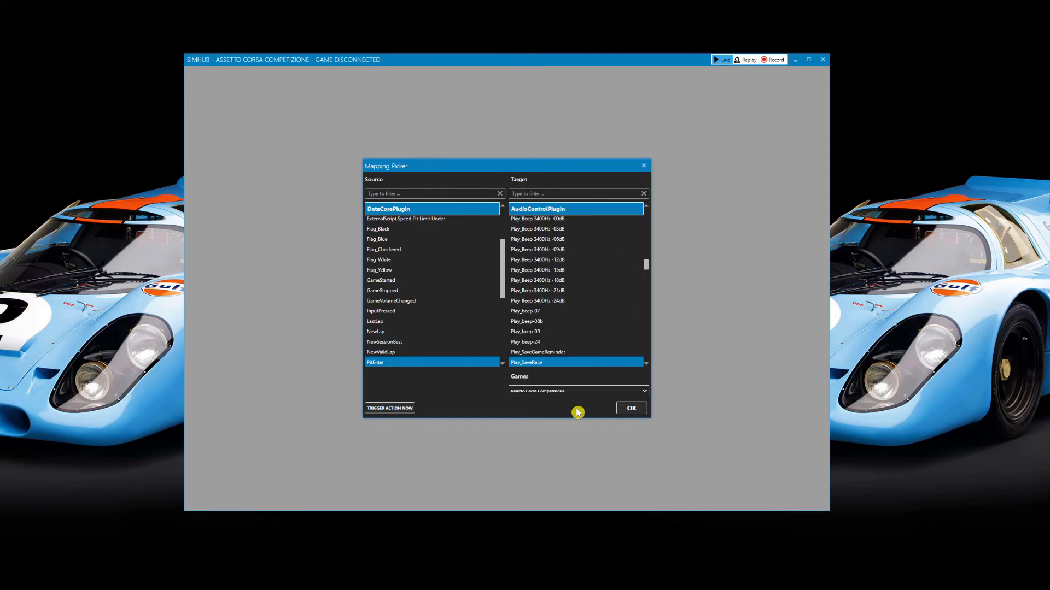
{"action": "left_click", "coordinate": [632, 410]}
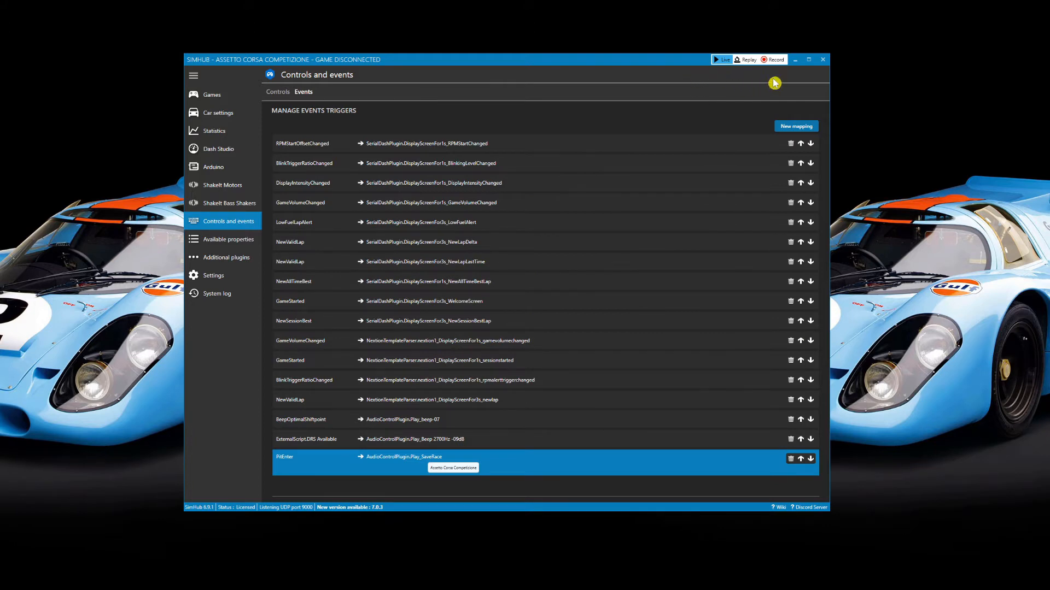
Switch to Crew Chief and start a new command macro named "Save Race" with the voice command "Save Race".
{"action": "left_click", "coordinate": [797, 66]}
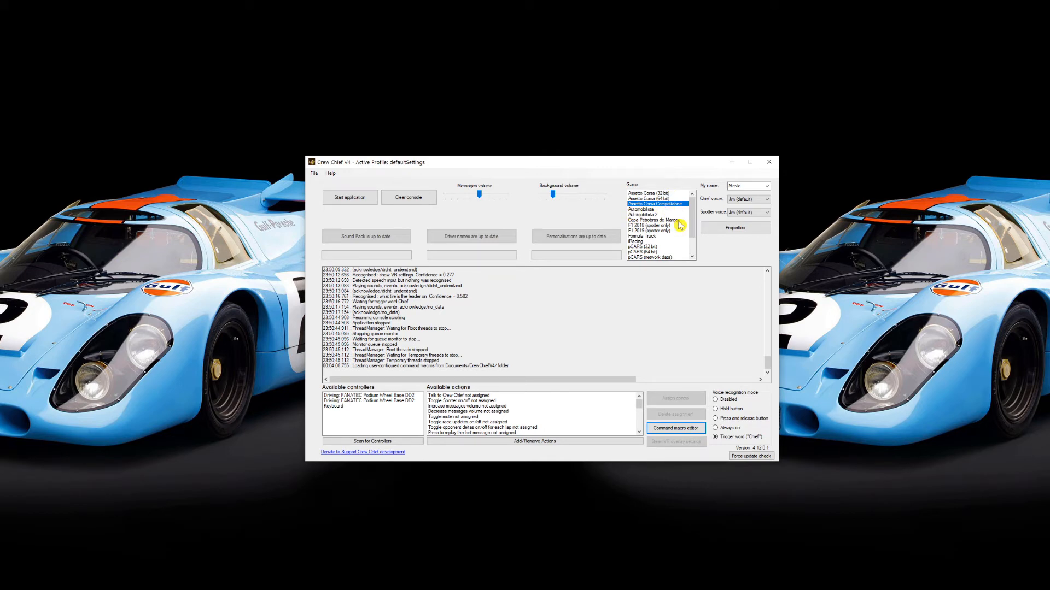
{"action": "left_click", "coordinate": [696, 431]}
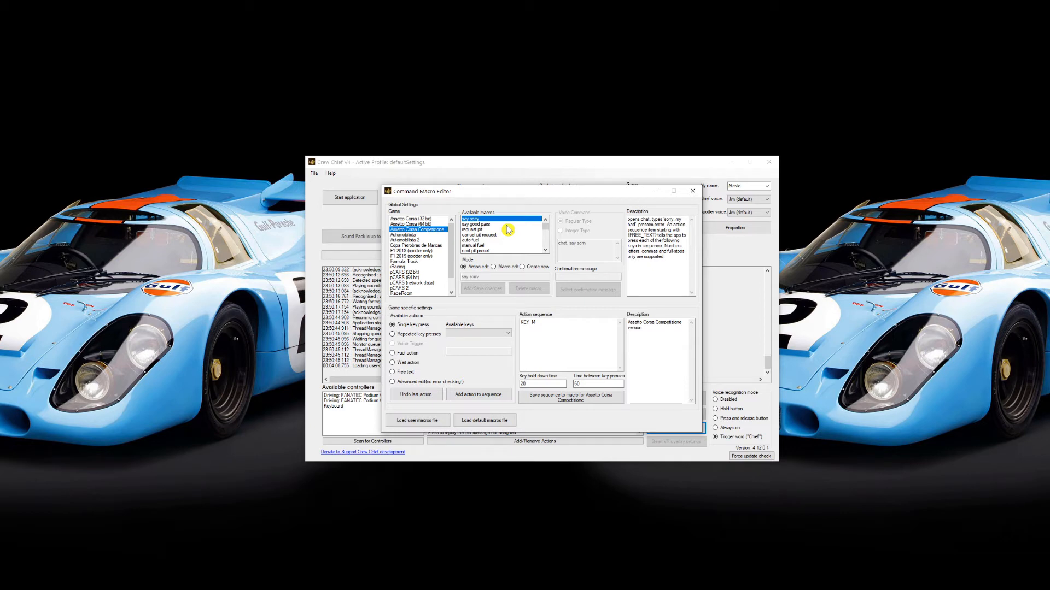
{"action": "left_click", "coordinate": [522, 267]}
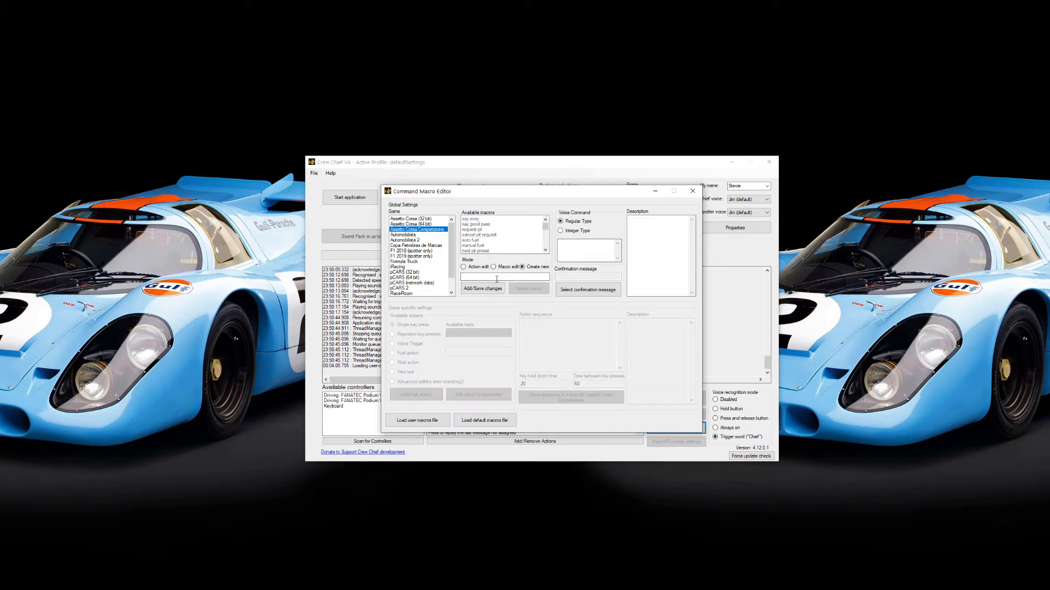
{"action": "left_click", "coordinate": [497, 278]}
{"action": "type", "text": "Save Race"}
{"action": "left_click", "coordinate": [571, 249]}
{"action": "type", "text": "Sa"}
Set the macro's confirmation message to the acknowledge/OK sound by choosing 3.wav in that folder.
{"action": "left_click", "coordinate": [612, 294]}
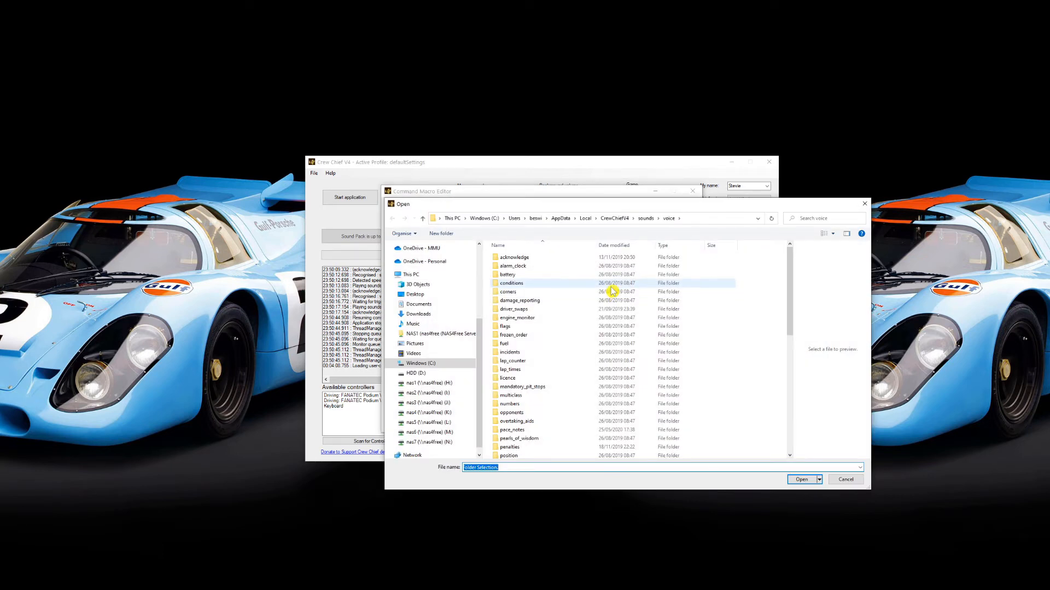
{"action": "double_click", "coordinate": [554, 258]}
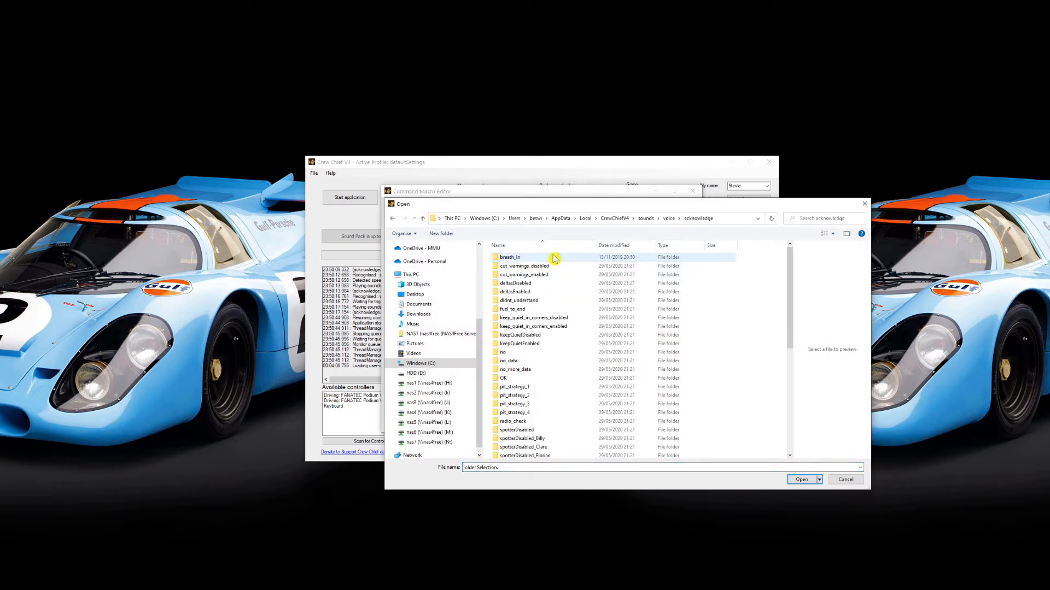
{"action": "left_click", "coordinate": [567, 379]}
{"action": "double_click", "coordinate": [567, 380]}
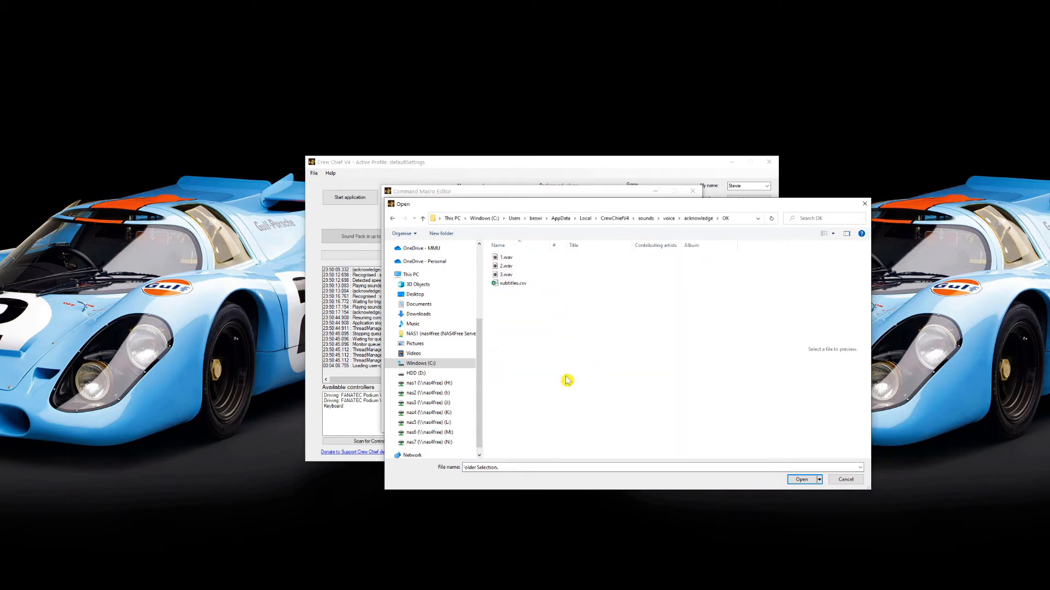
{"action": "left_click", "coordinate": [517, 274]}
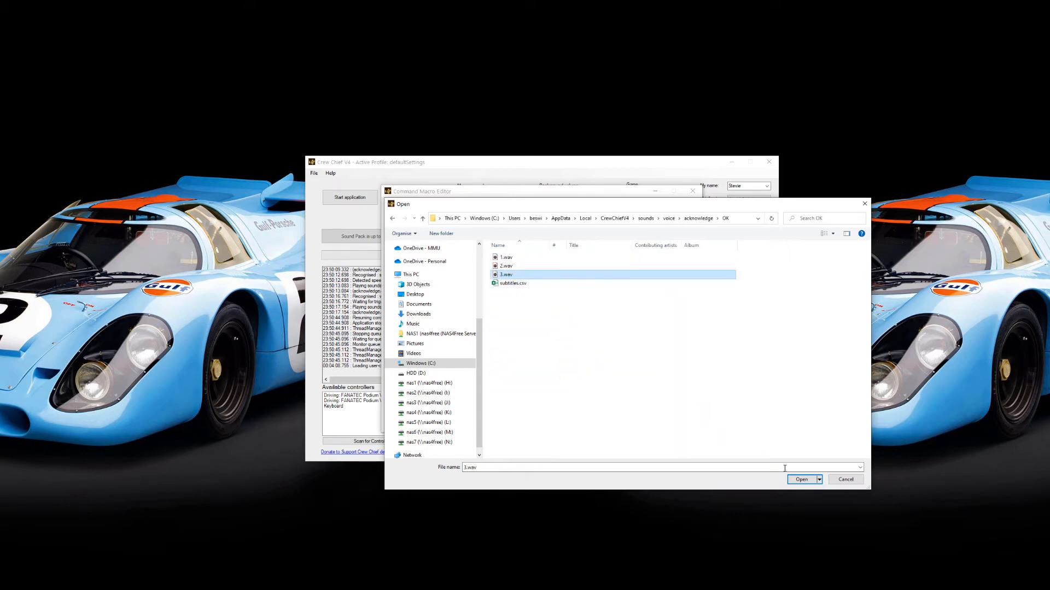
{"action": "left_click", "coordinate": [803, 480]}
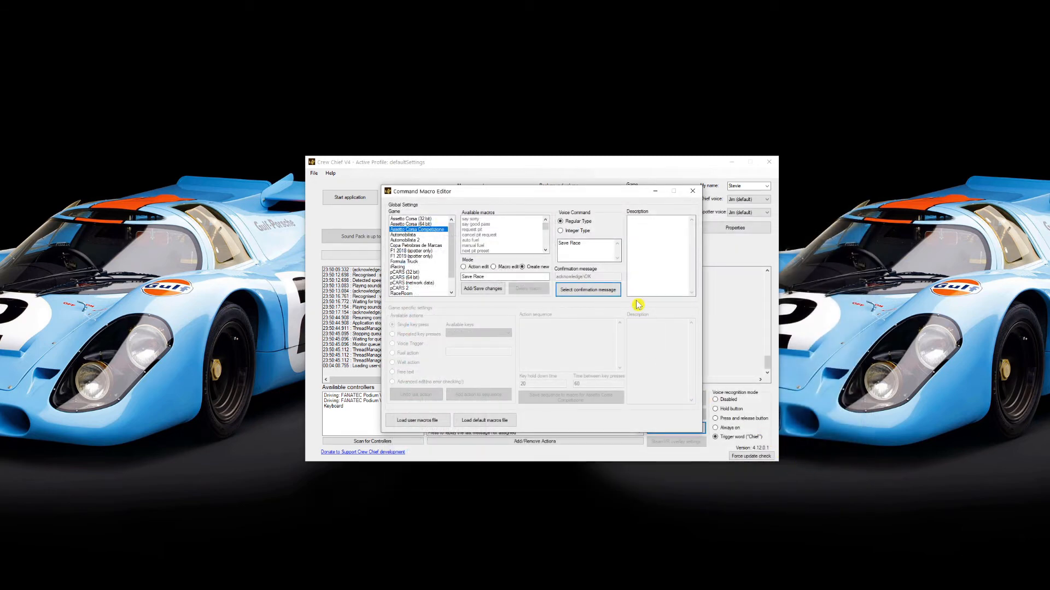
Add the description "Instruct Crew Chief to save the race (send M keystroke to ACC)" and save the Save Race macro.
{"action": "left_click", "coordinate": [649, 238]}
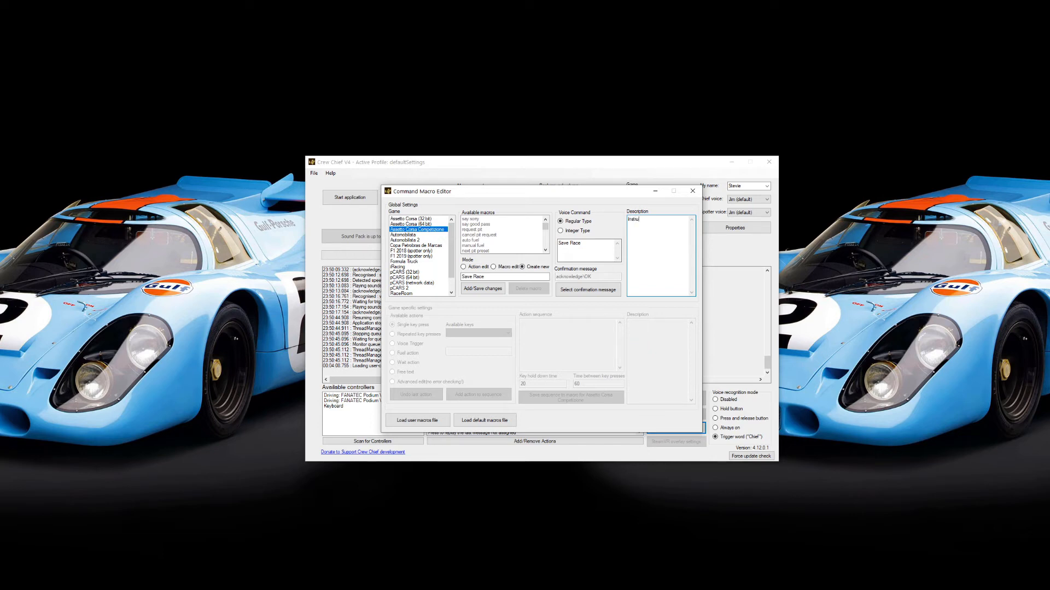
{"action": "type", "text": "Instruct Crew Chief to save the race (send M keystroke to"}
{"action": "type", "text": "ACC"}
{"action": "left_click", "coordinate": [484, 294]}
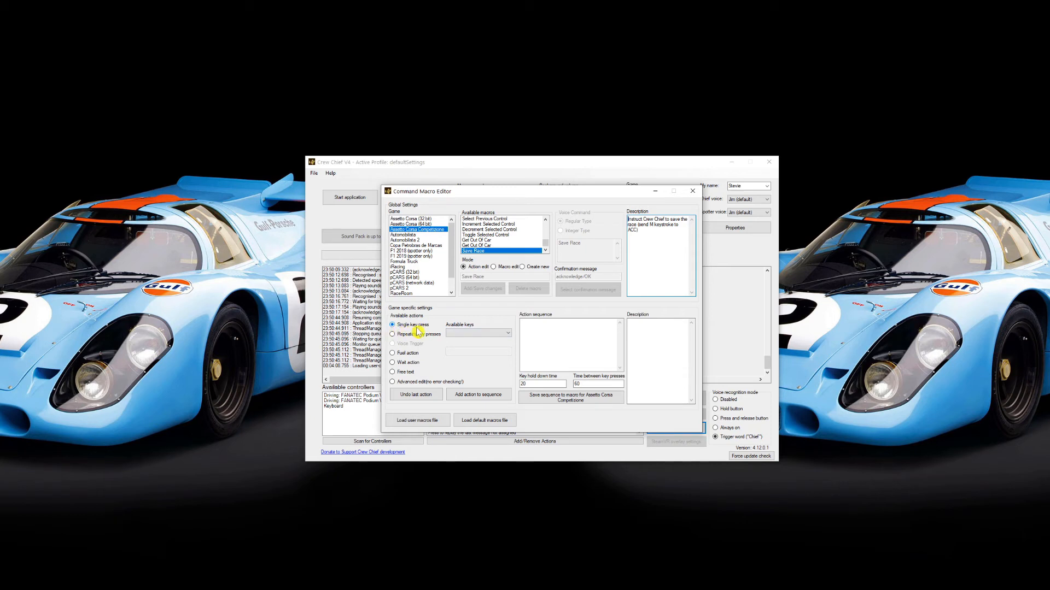
Add a single key press of KEY_M to the Save Race action sequence and save it for Assetto Corsa Competizione.
{"action": "left_click", "coordinate": [498, 335]}
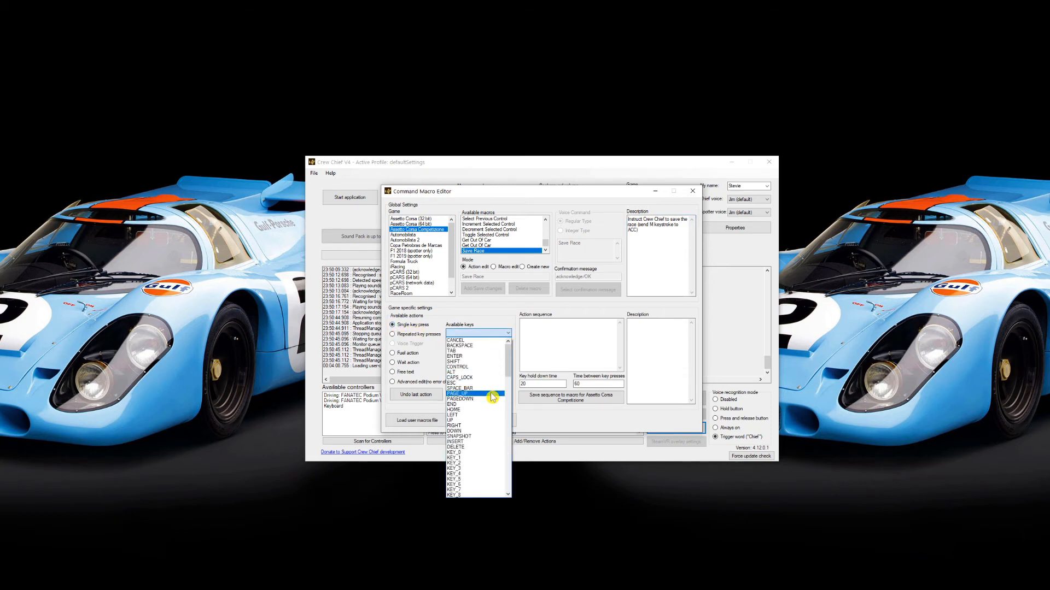
{"action": "scroll", "coordinate": [491, 399], "scroll_direction": "down", "scroll_amount": 6}
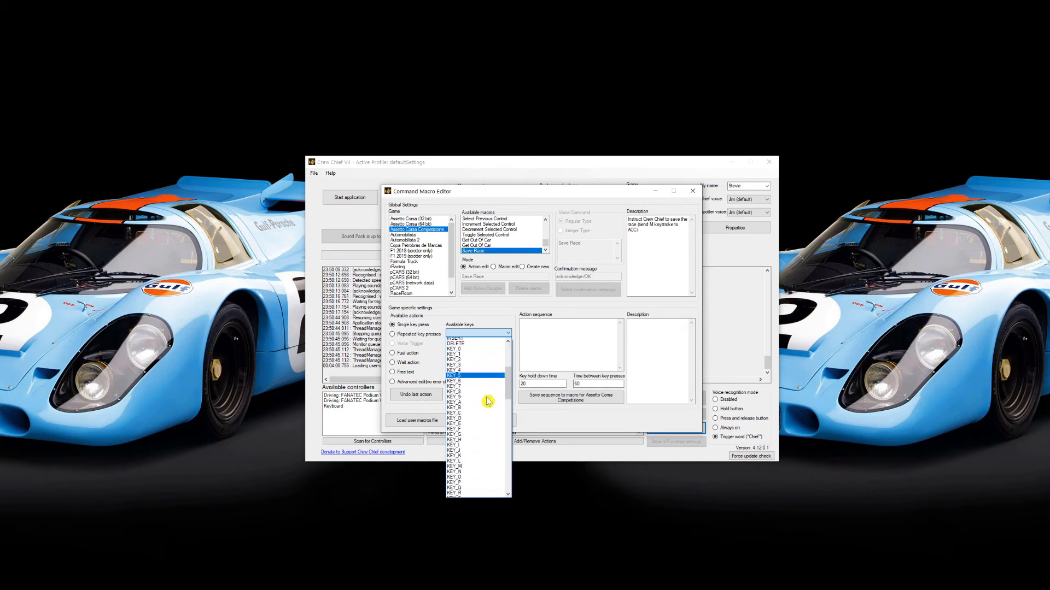
{"action": "scroll", "coordinate": [488, 402], "scroll_direction": "down", "scroll_amount": 3}
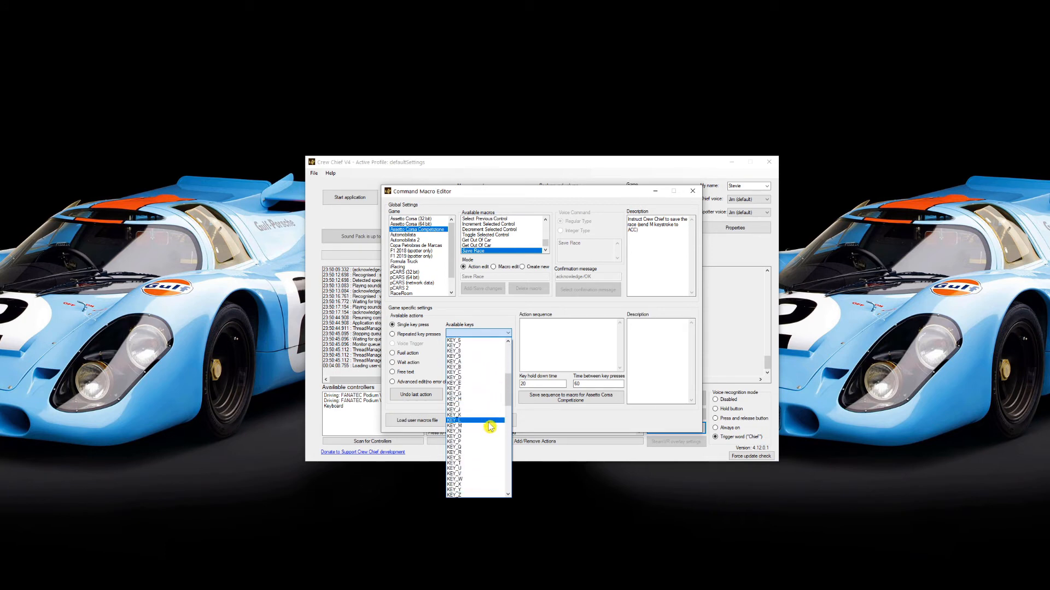
{"action": "left_click", "coordinate": [488, 426]}
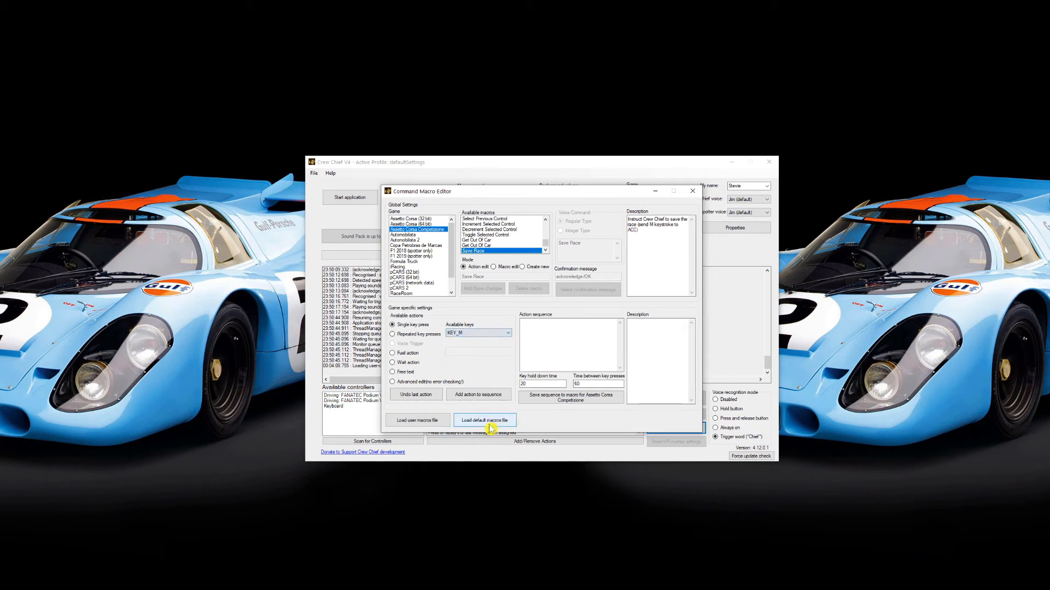
{"action": "left_click", "coordinate": [492, 395]}
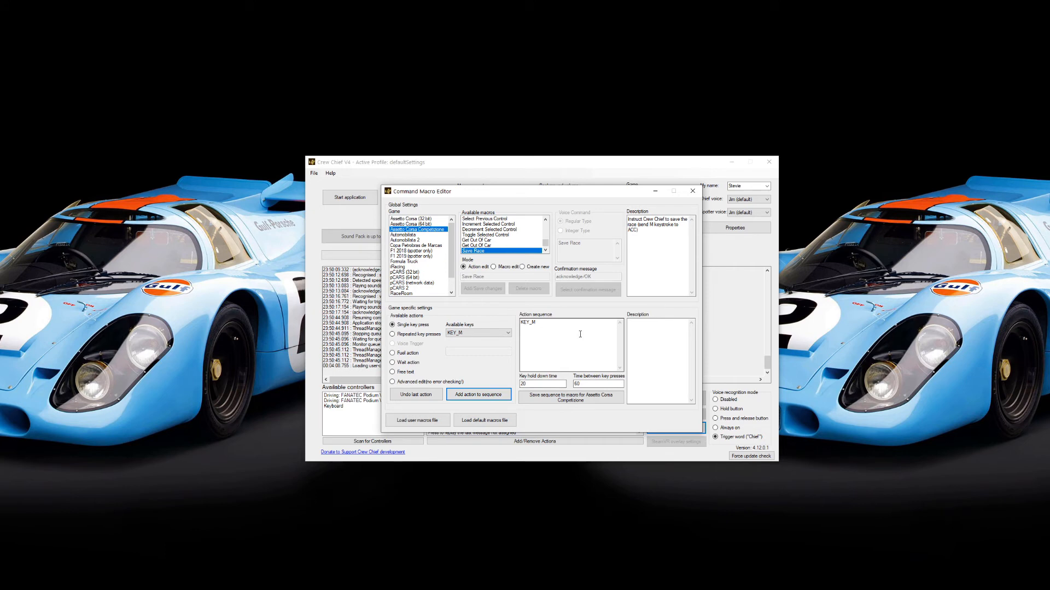
{"action": "left_click", "coordinate": [594, 404]}
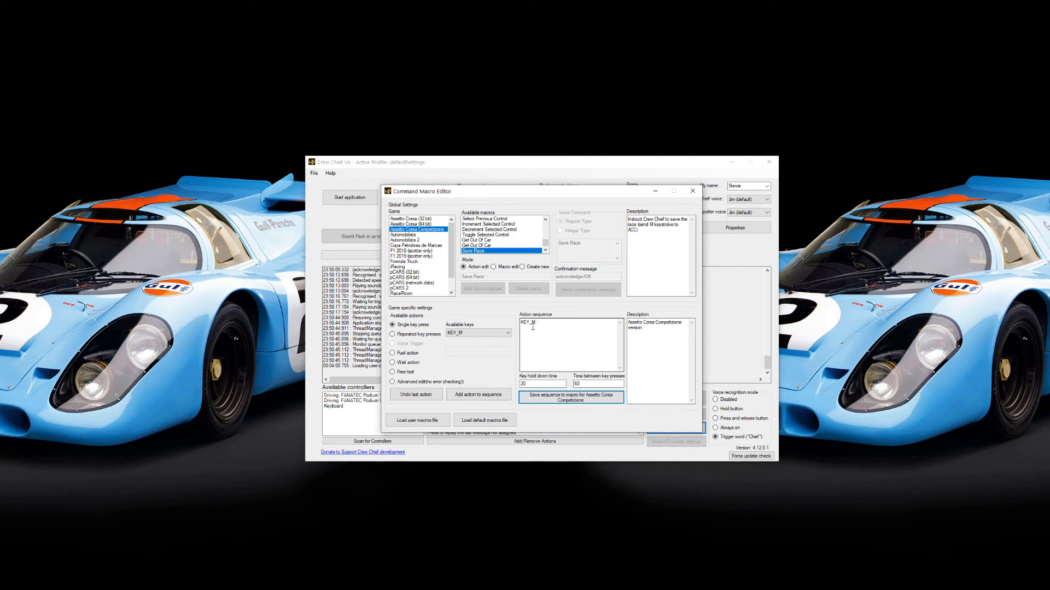
Close the macro editor and start Crew Chief for Assetto Corsa Competizione.
{"action": "left_click", "coordinate": [699, 193]}
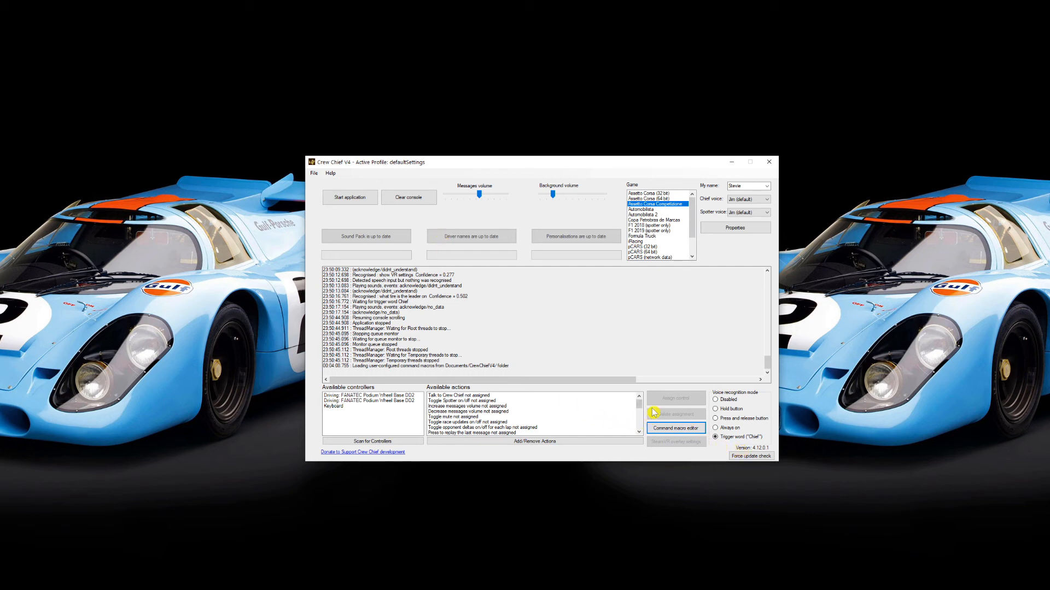
{"action": "left_click", "coordinate": [351, 200]}
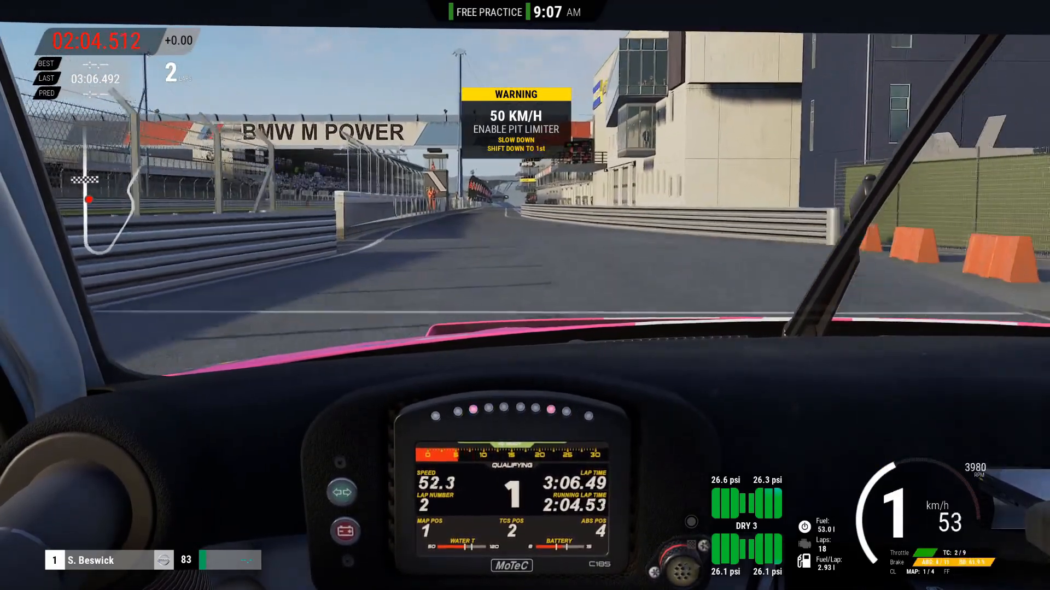
Switch to Assetto Corsa Competizione, enable the pit limiter at pit entry and stop the engine in the pit box.
{"action": "key", "text": "alt+l"}
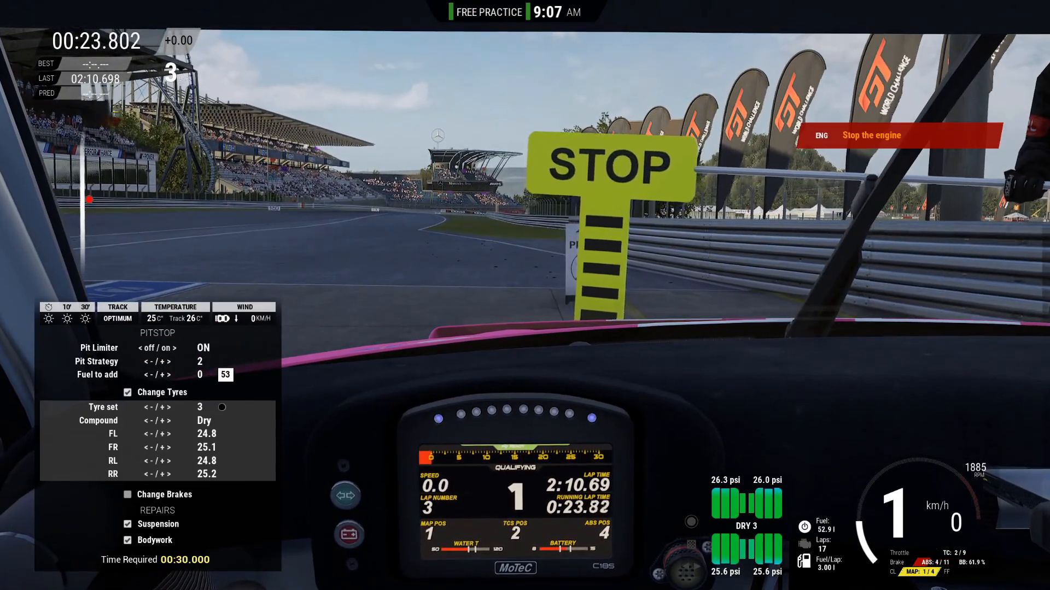
{"action": "key", "text": "s"}
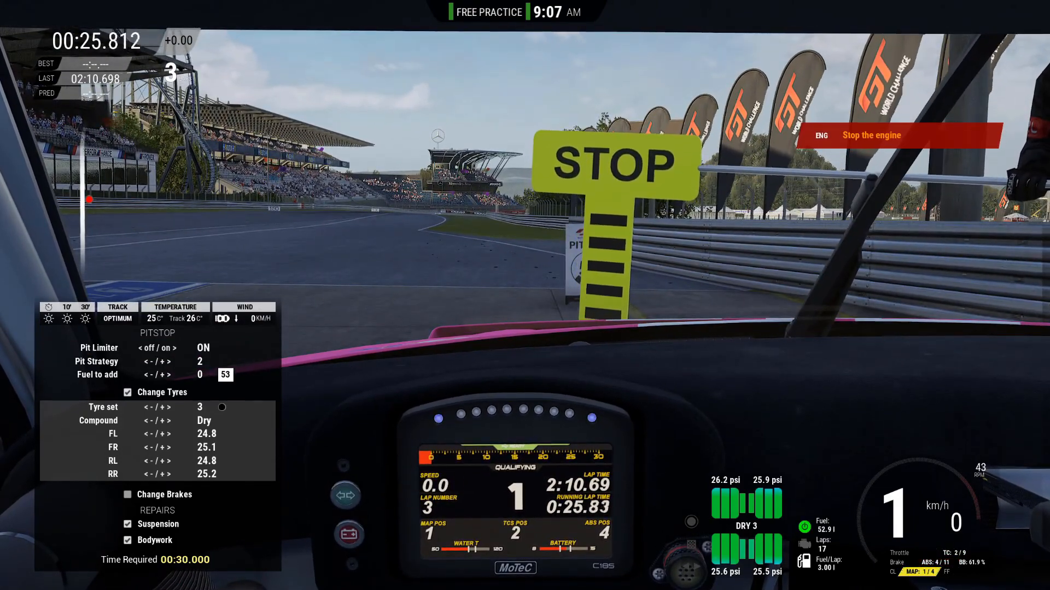